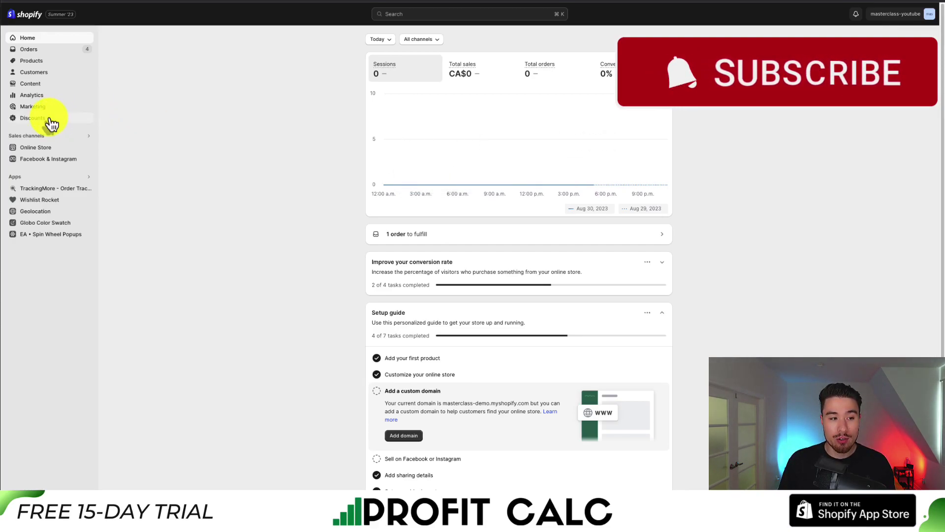
In Online Store Preferences, change the homepage title to 'Refresh Superstore'.
left_click(35, 149)
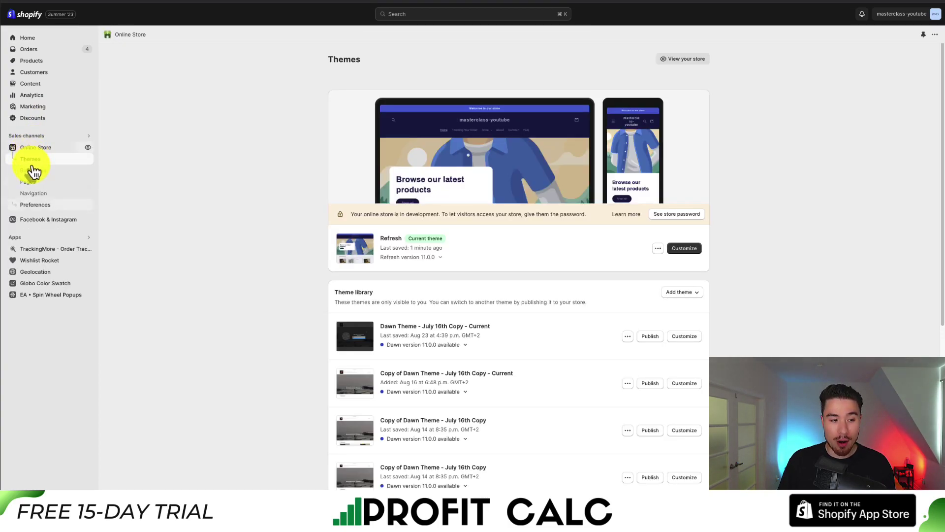
left_click(33, 206)
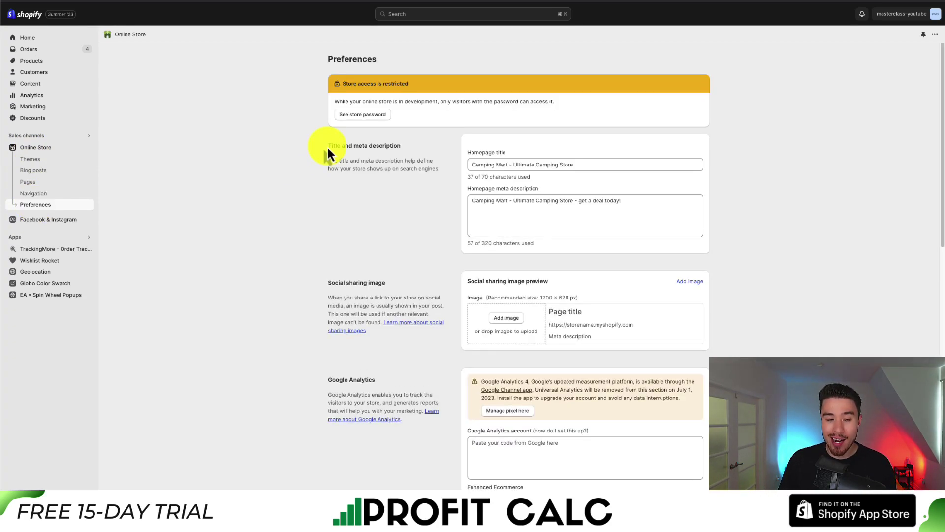
left_click_drag(327, 143, 394, 143)
key("Tab")
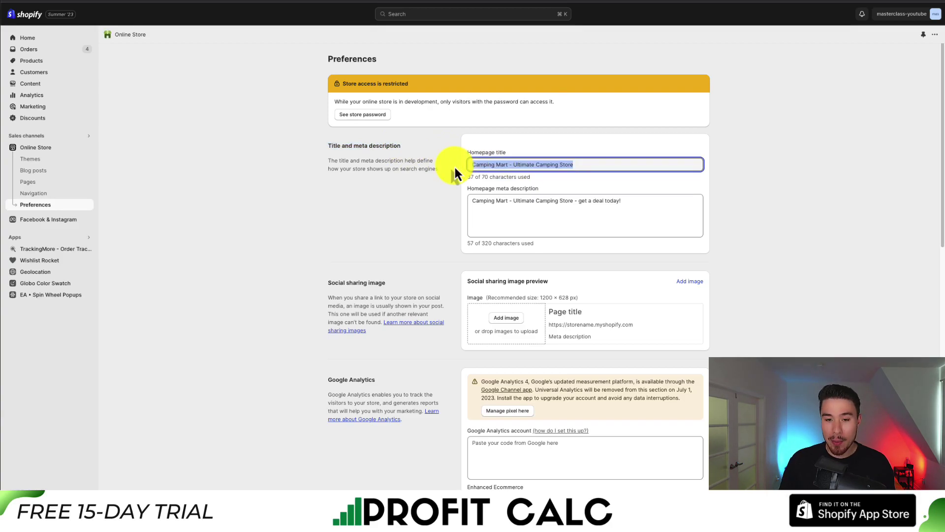
type("Refresh Sup")
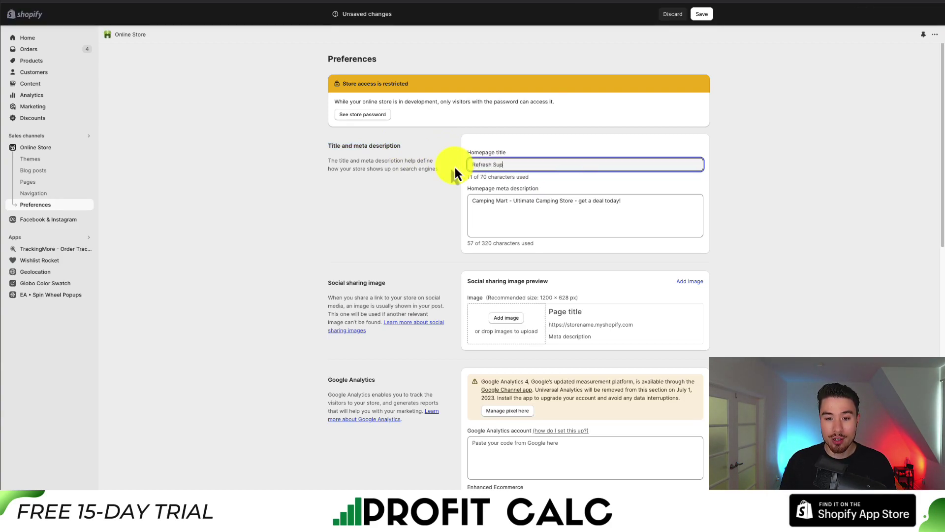
type("erstore")
Replace the homepage meta description with 'Refresh Superstore' and save the preferences.
left_click(493, 204)
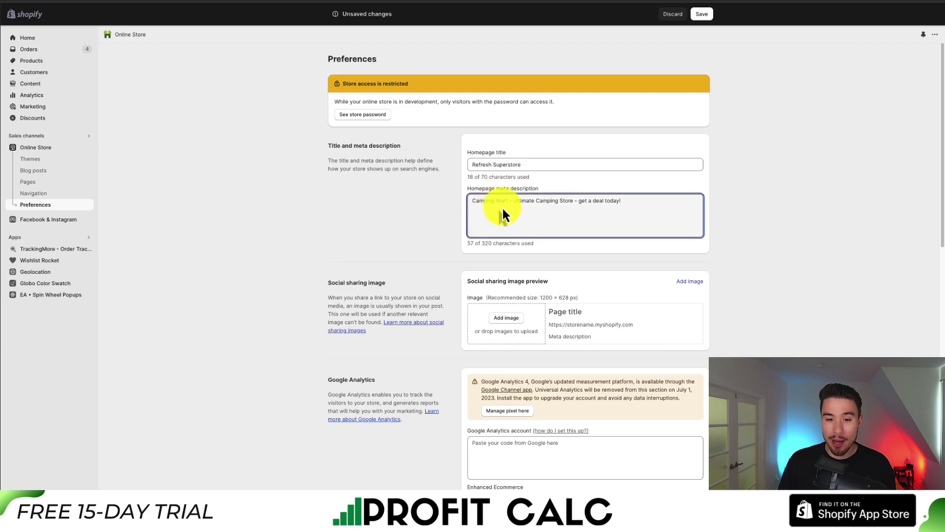
key("ctrl+a")
key("ctrl+v")
left_click(761, 165)
left_click_drag(382, 161, 397, 170)
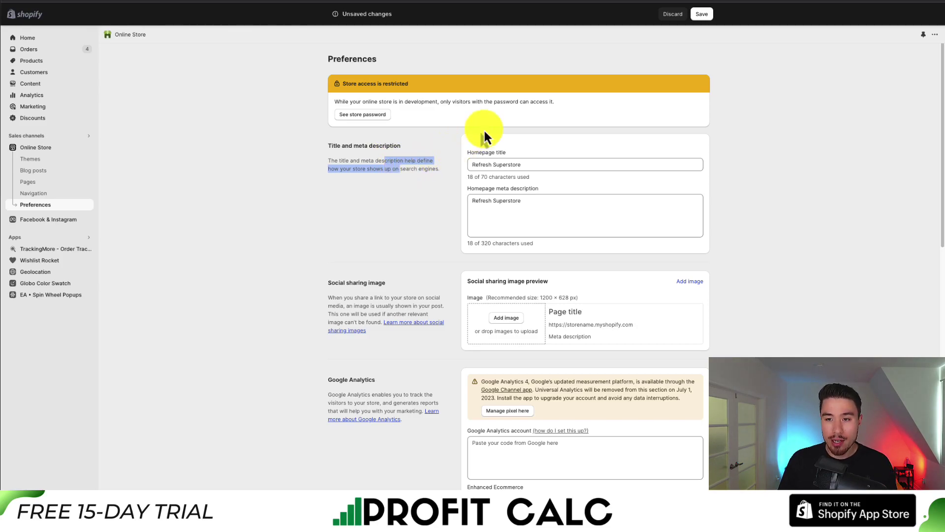
left_click(703, 14)
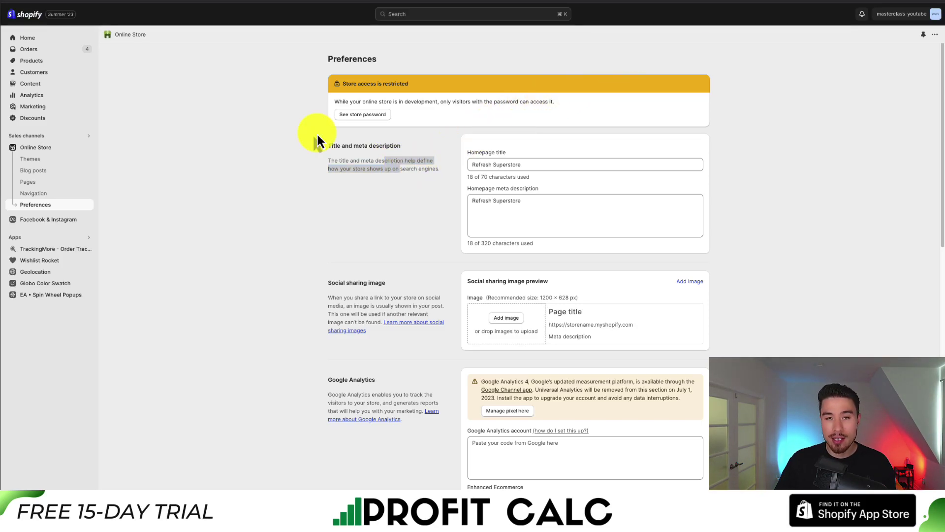
key("super+Tab")
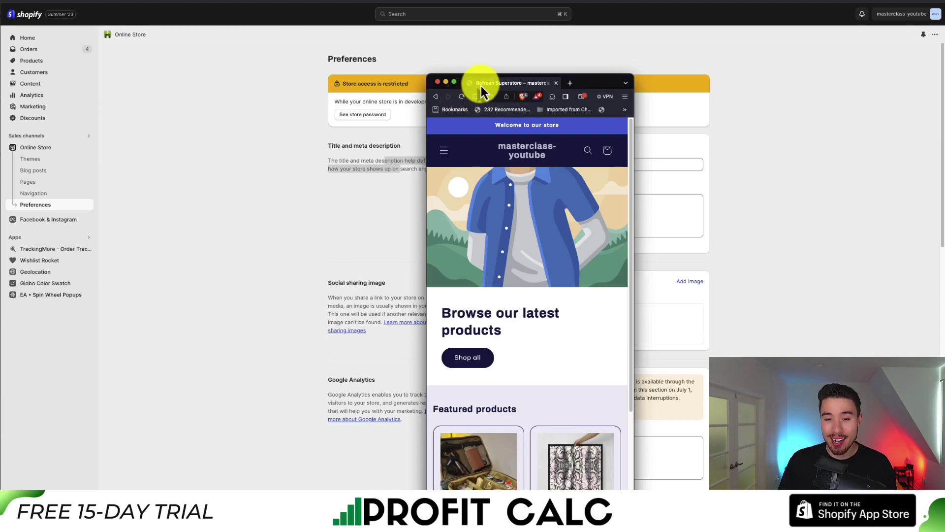
left_click_drag(478, 85, 494, 90)
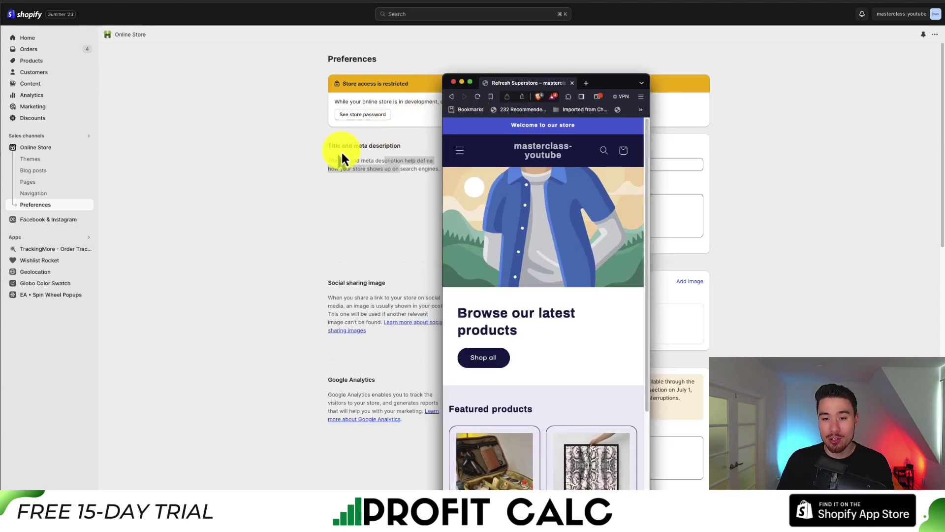
left_click(283, 181)
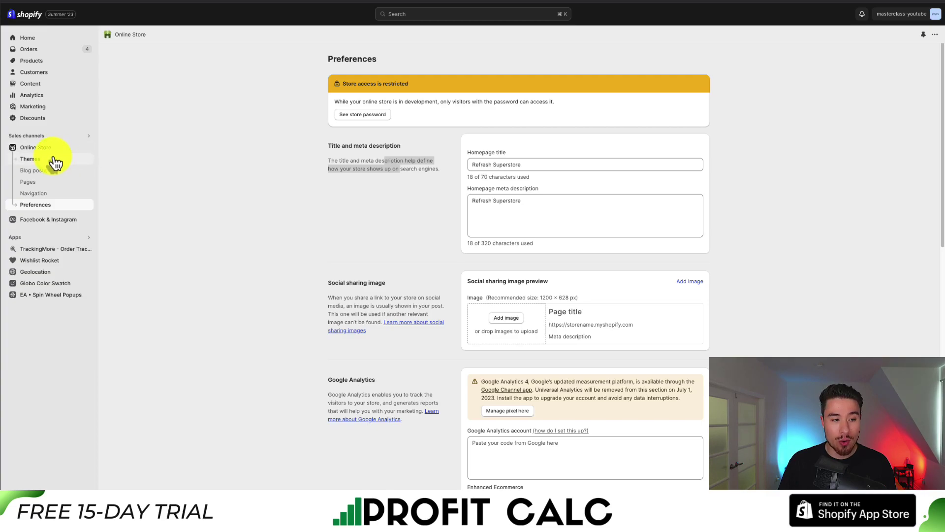
Open the theme editor on the current Refresh theme from the Themes page.
left_click(36, 162)
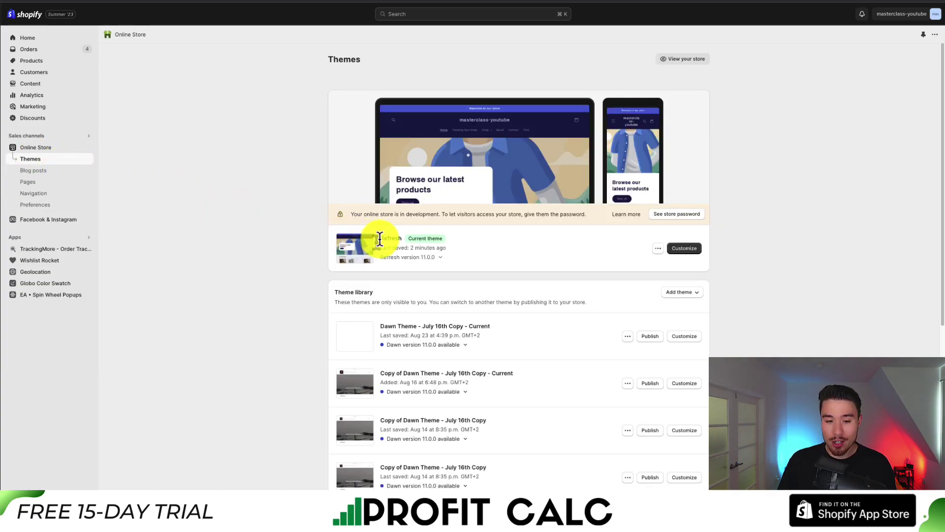
left_click_drag(407, 239, 452, 246)
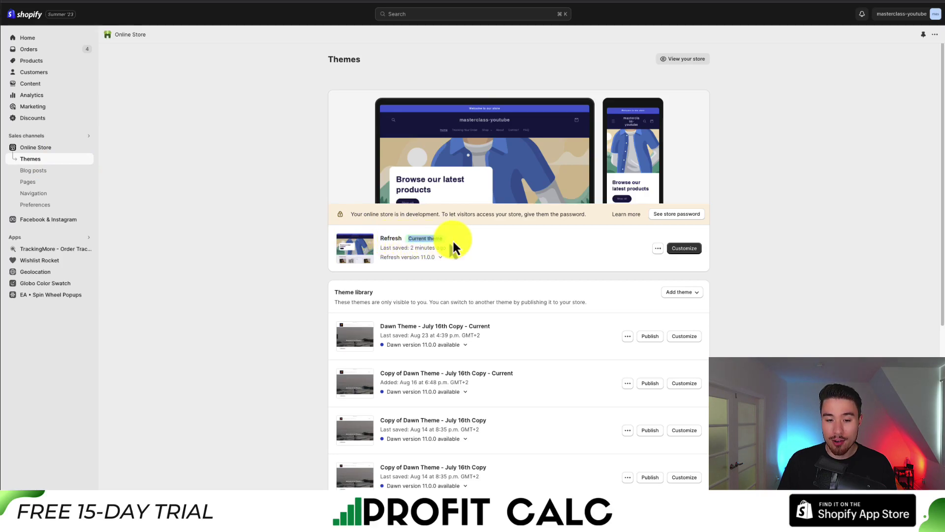
left_click(683, 250)
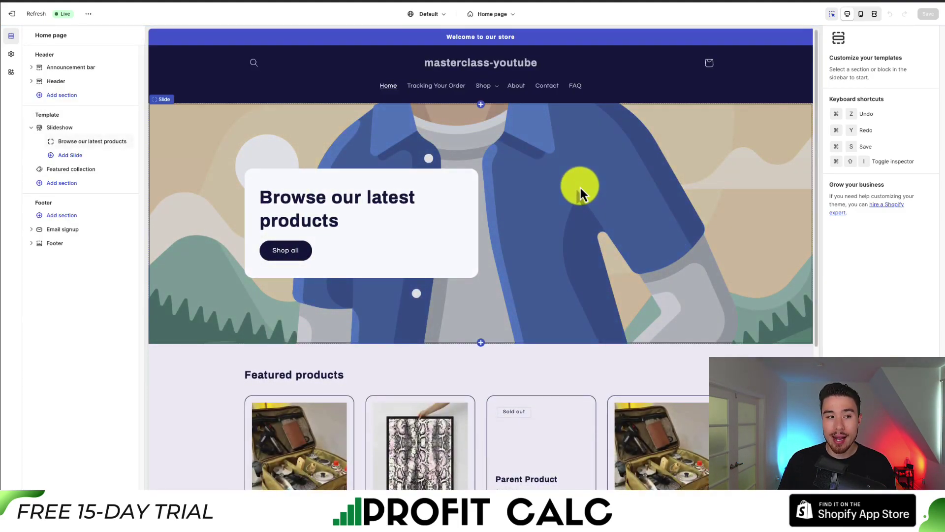
Open the Favicon image picker under the Logo section of the theme settings.
left_click(12, 58)
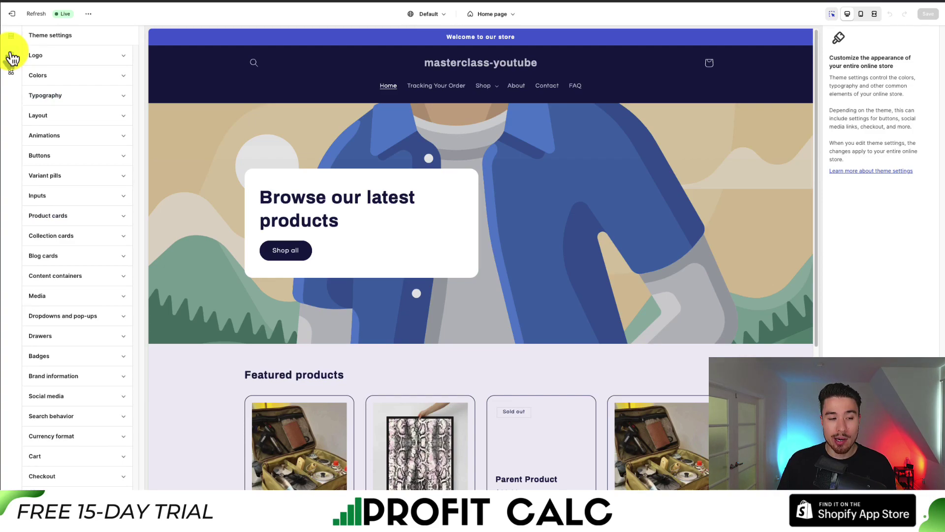
left_click_drag(28, 35, 75, 38)
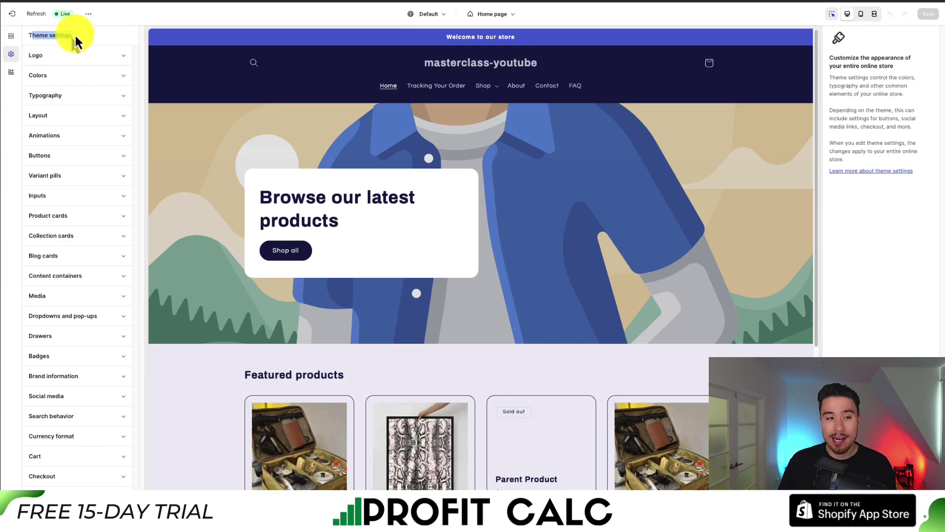
left_click(42, 57)
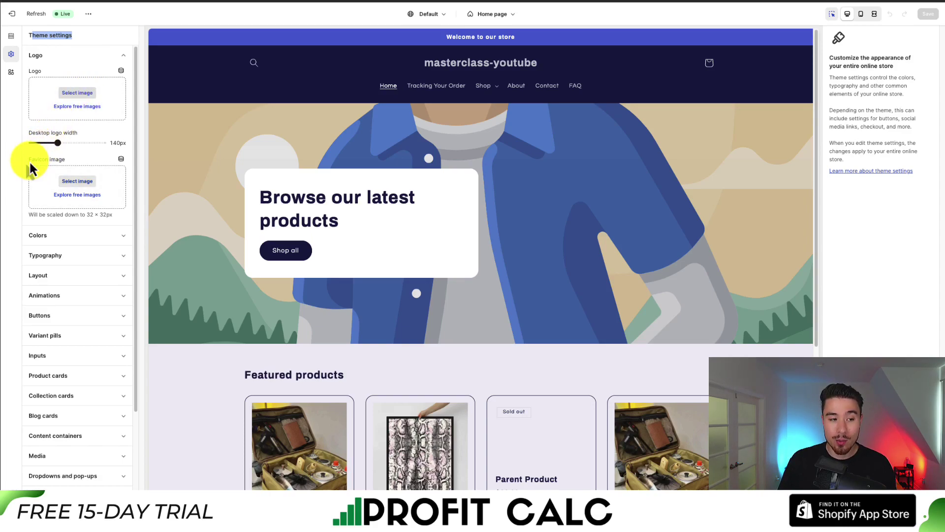
left_click_drag(29, 162, 66, 165)
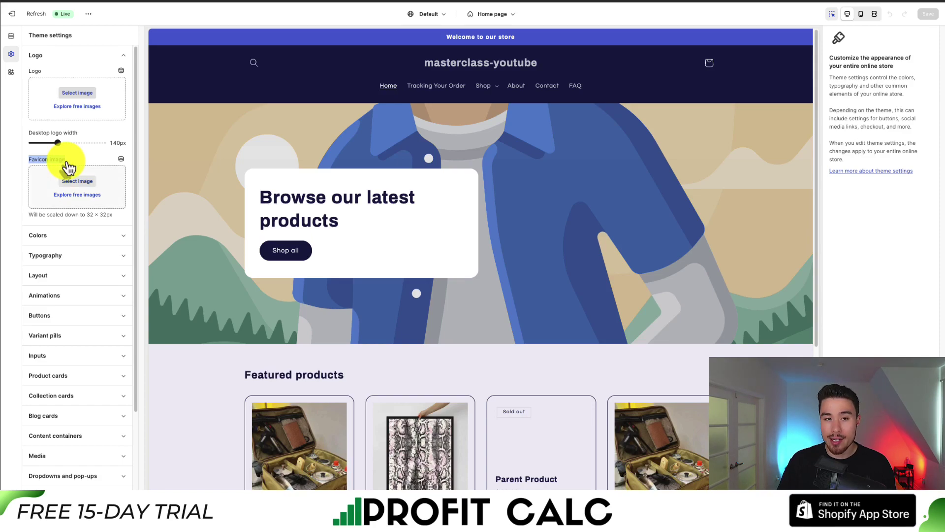
left_click(73, 182)
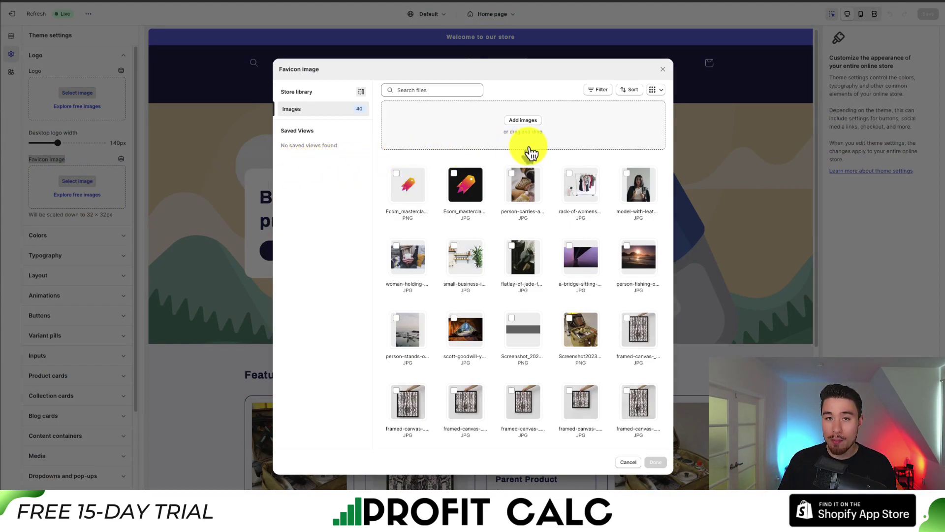
Choose the Ecom_masterclass_logo PNG as the favicon image and confirm.
left_click(400, 176)
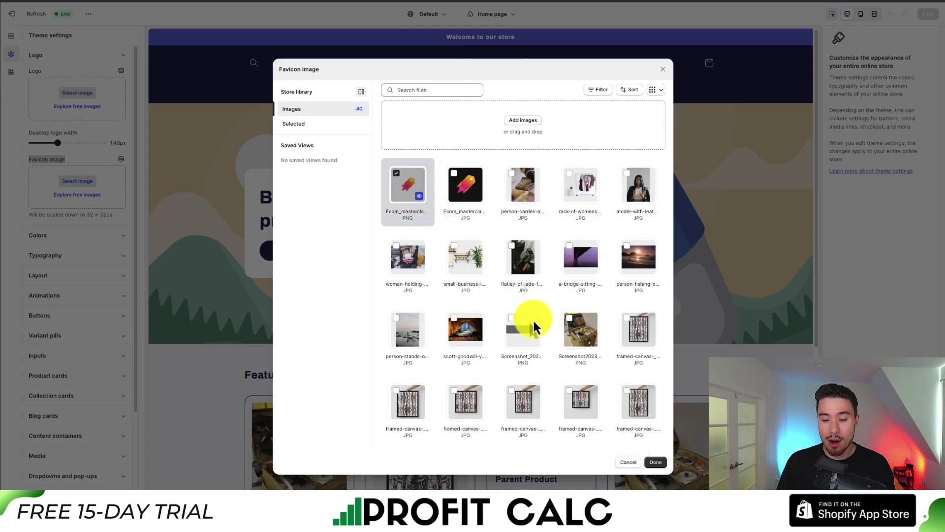
left_click(657, 462)
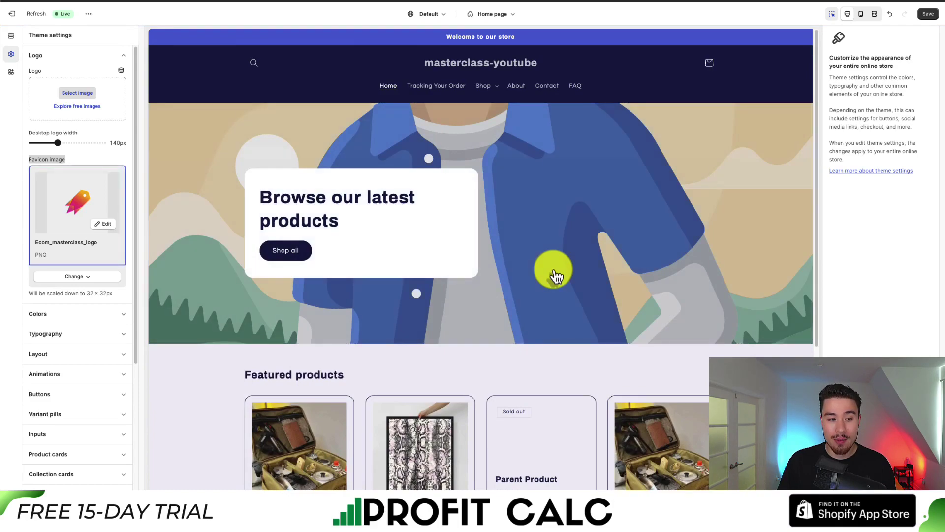
Save the theme editor, then widen and reload the storefront browser window to check the favicon.
left_click(927, 15)
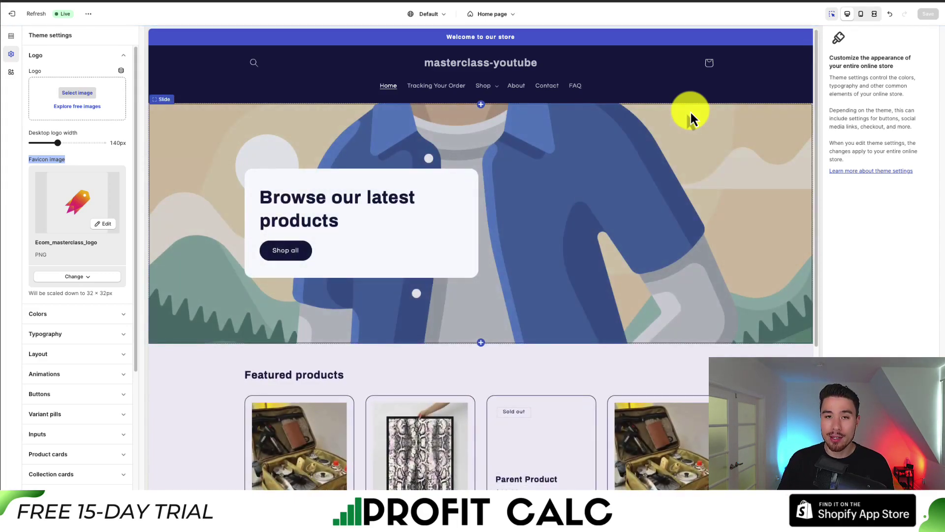
key("super+Tab")
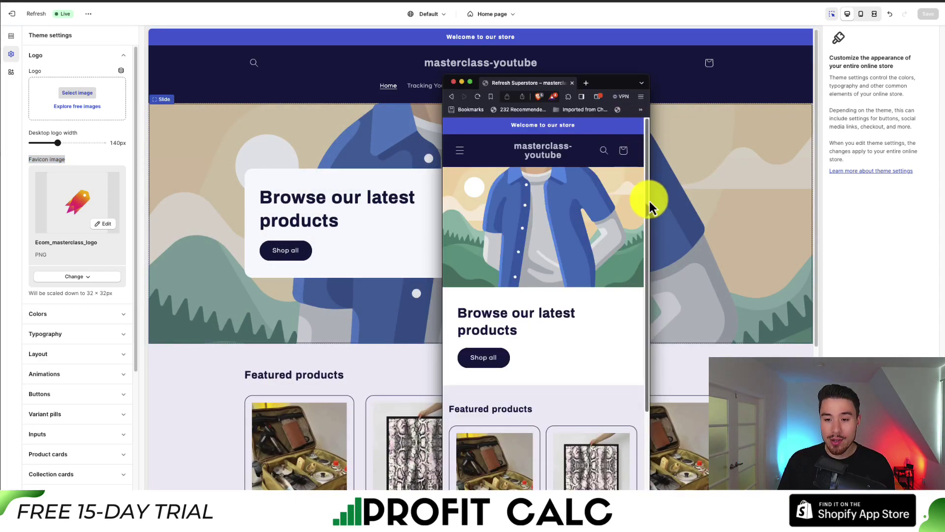
left_click_drag(650, 207, 702, 194)
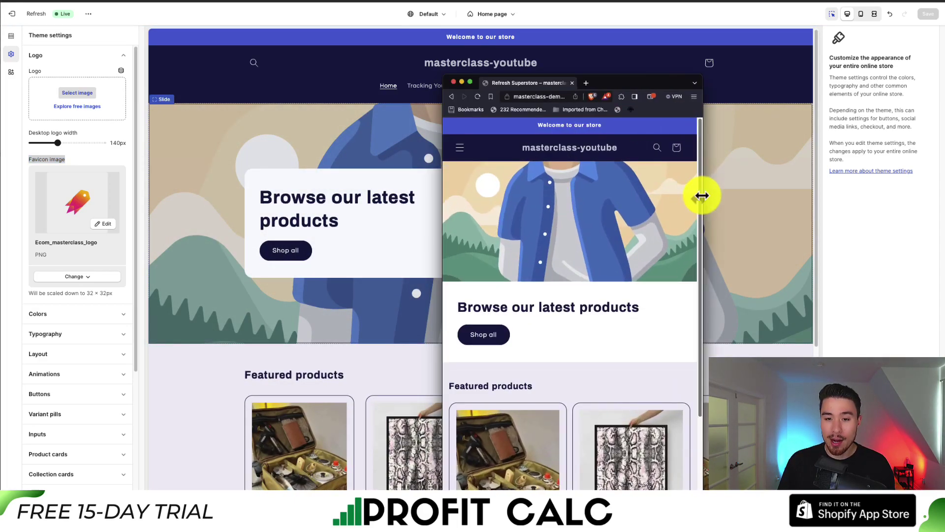
left_click(481, 98)
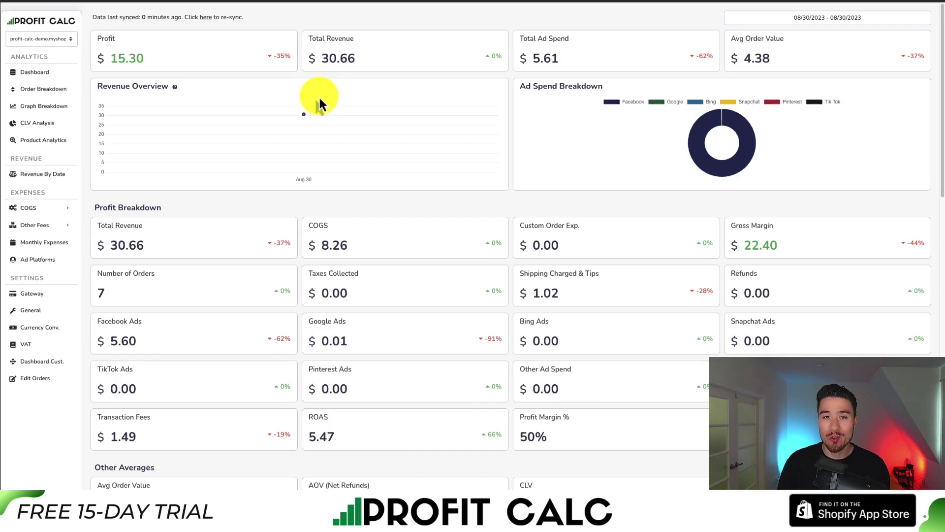
Set the Profit Calc date range to Last 7 Days (08/24–08/30/2023) and scroll the dashboard.
left_click(822, 20)
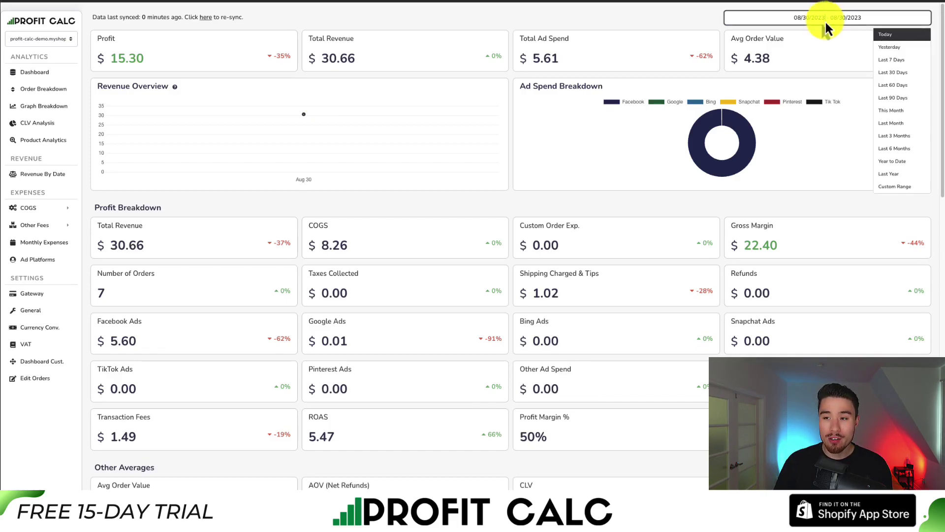
left_click(907, 61)
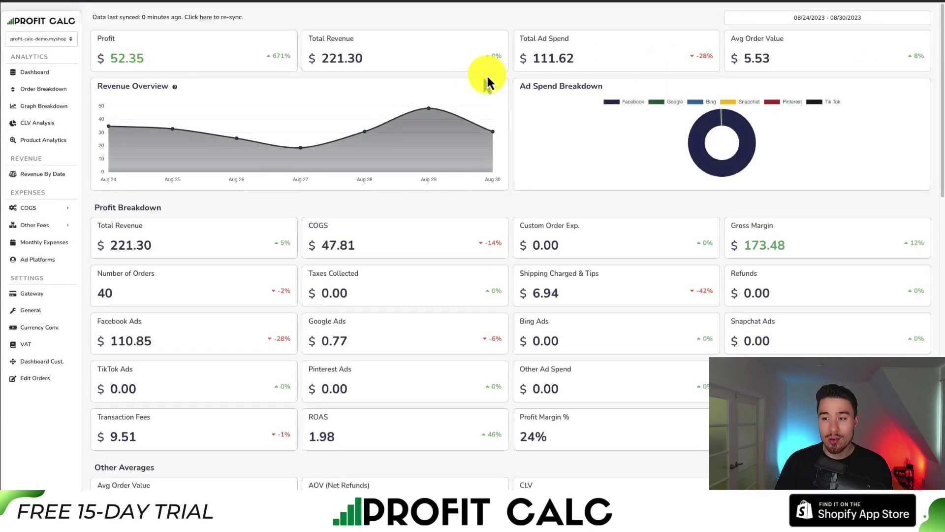
scroll(938, 101, "down", 1)
left_click_drag(938, 103, 928, 84)
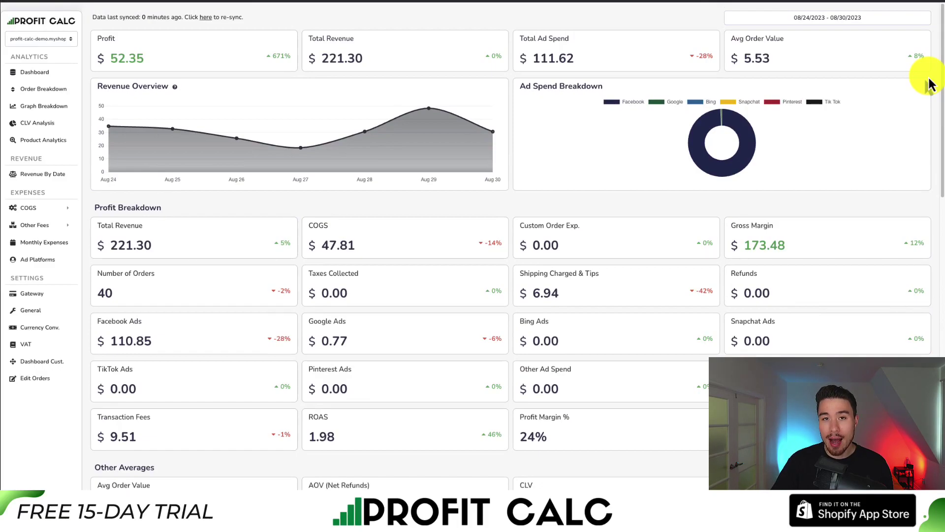